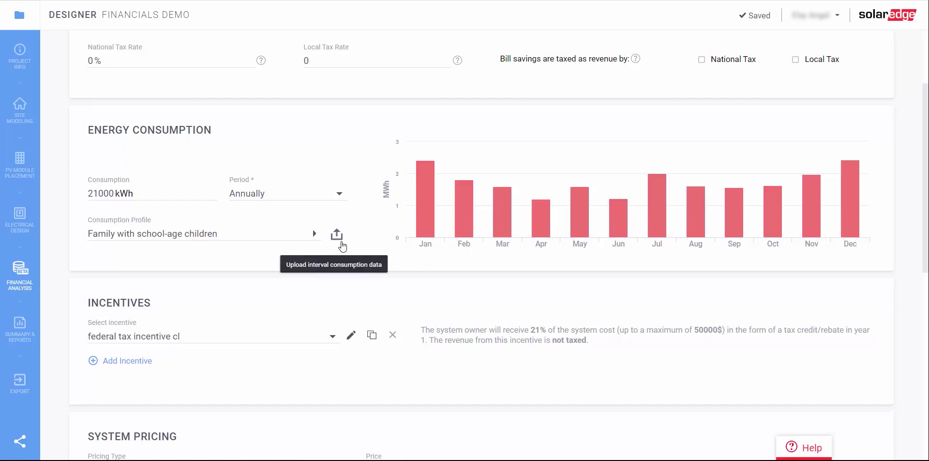
Keep 'Family with school-age children' as the household consumption profile.
left_click(301, 234)
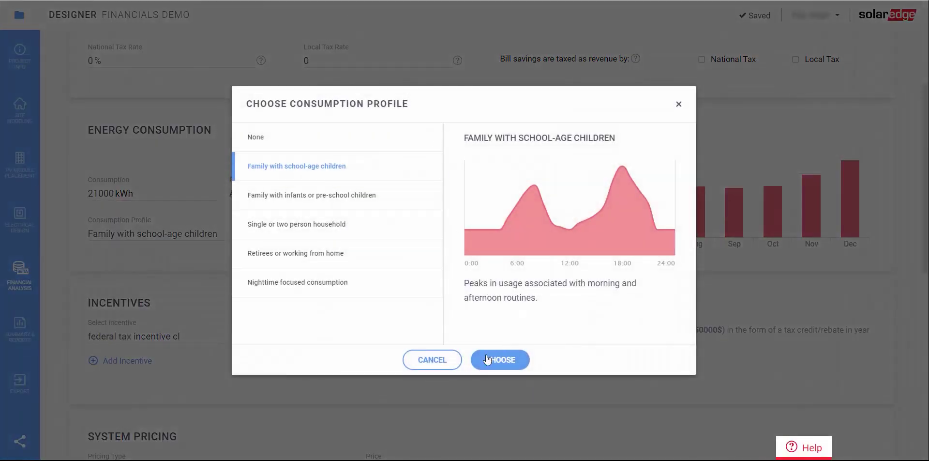
left_click(450, 367)
scroll(513, 255, "down", 2)
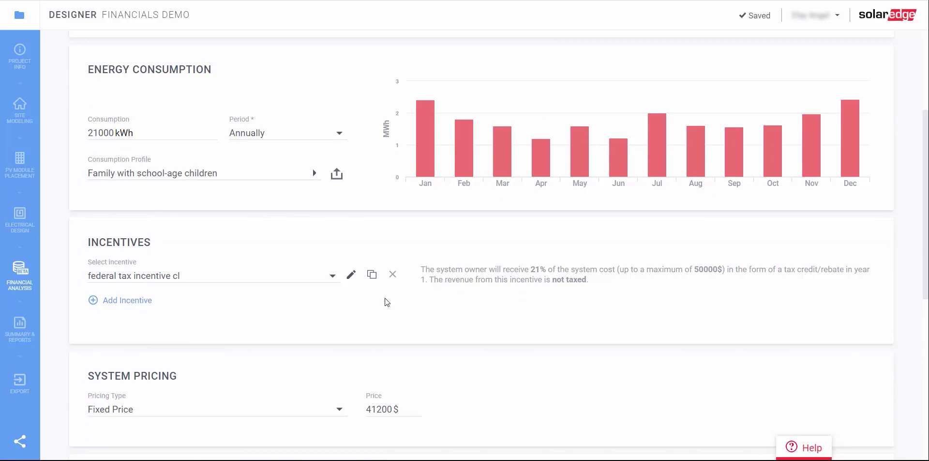
Review the incentives list and discard a new incentive form without saving.
left_click(312, 277)
scroll(278, 373, "down", 2)
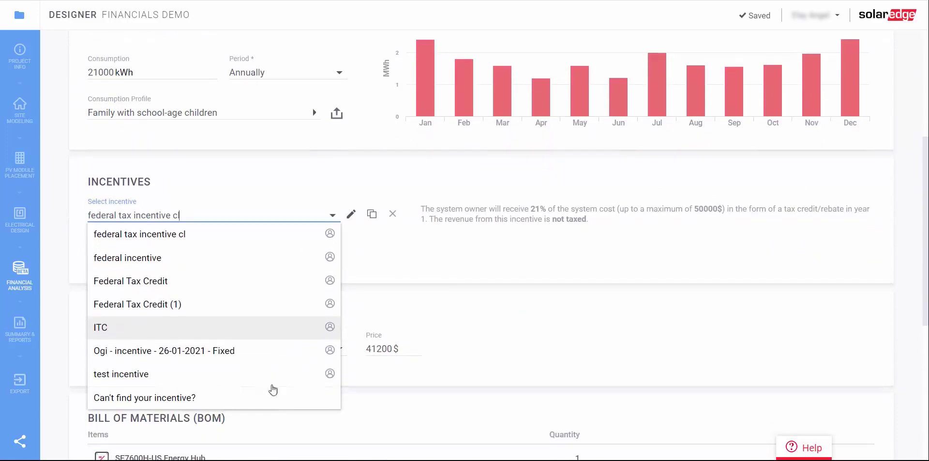
left_click(265, 397)
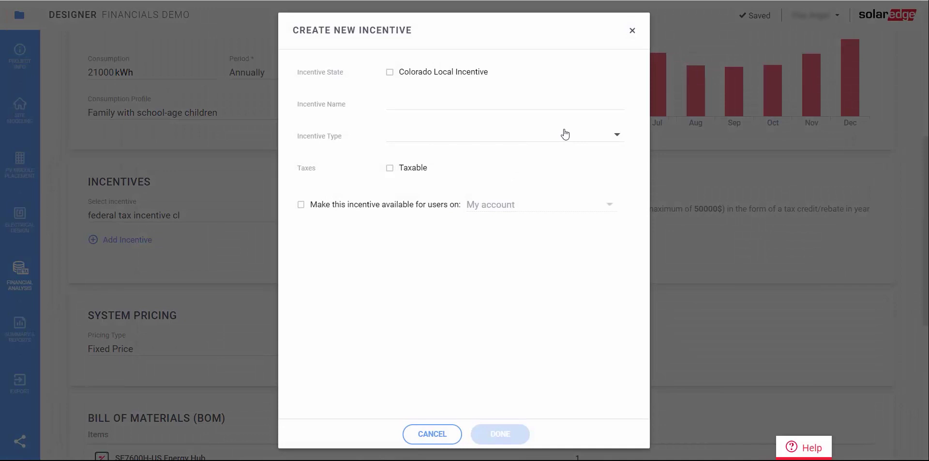
left_click(432, 434)
scroll(576, 308, "down", 1)
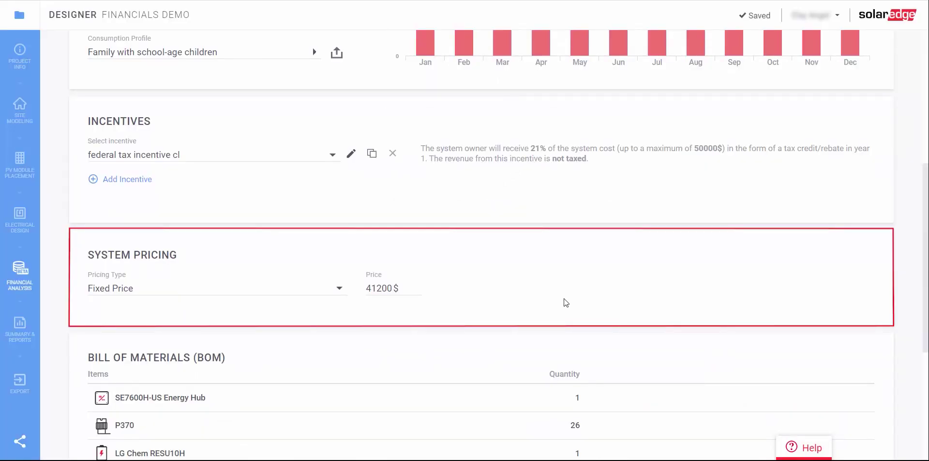
Keep Fixed Price as the system pricing type.
left_click(335, 290)
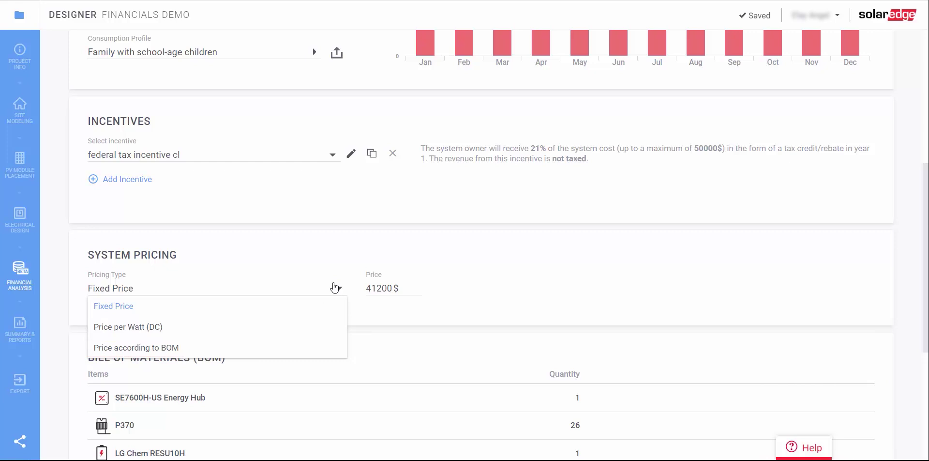
left_click(440, 259)
scroll(440, 260, "down", 5)
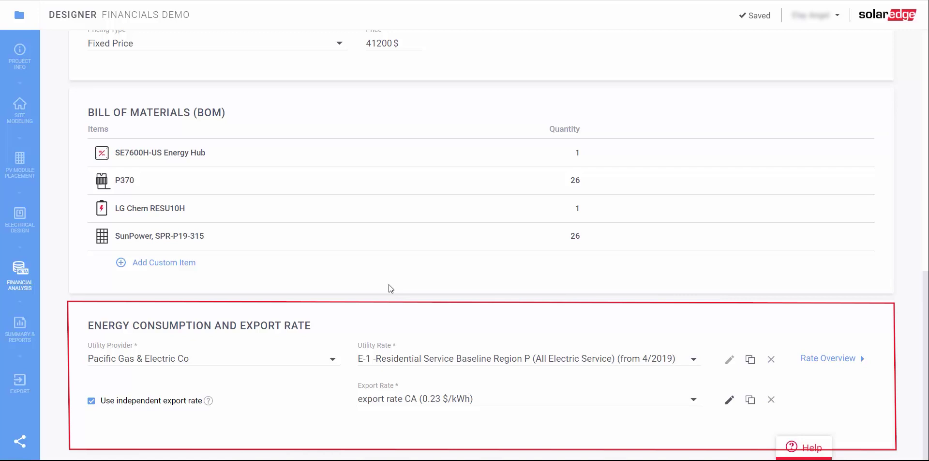
Set the utility to Pacific Gas & Electric Co with the E-1 residential rate.
left_click(327, 361)
left_click(221, 379)
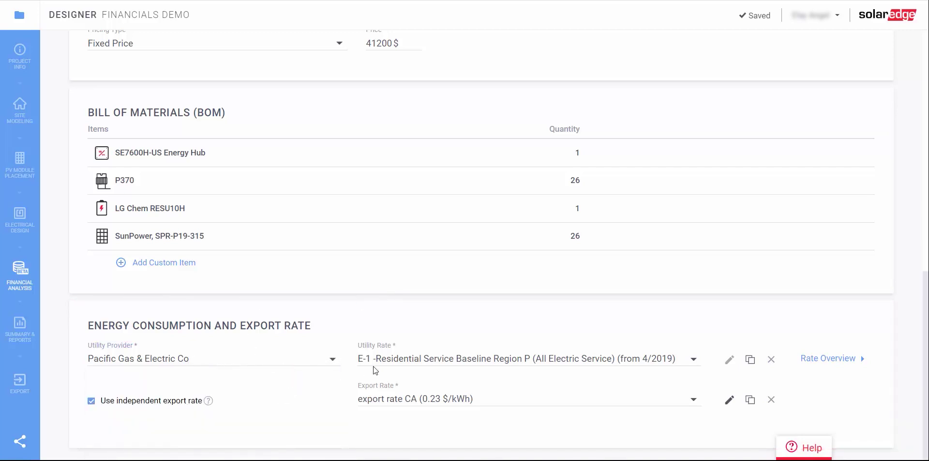
left_click(433, 358)
left_click(421, 376)
Open Summary & Reports and scroll to the financial overview ($33,242 net payments, 18.42% IRR, 5.6-year payback).
left_click(18, 324)
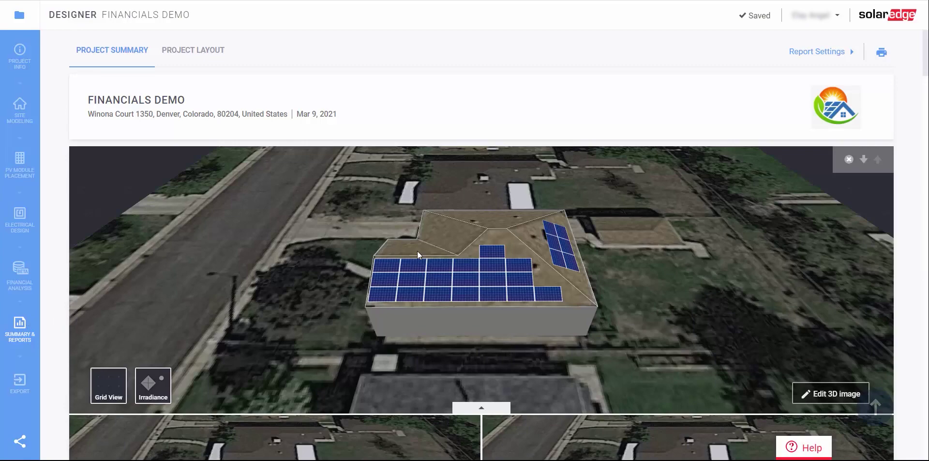
scroll(432, 243, "down", 5)
scroll(433, 246, "down", 4)
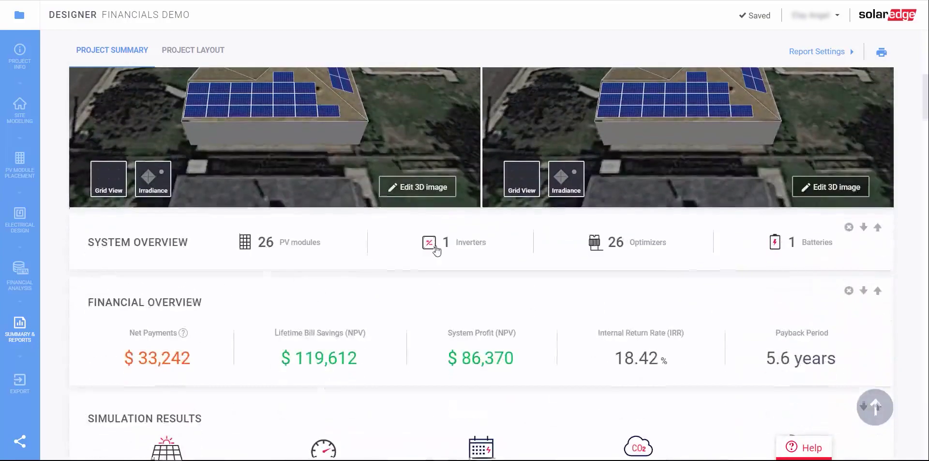
scroll(436, 248, "down", 1)
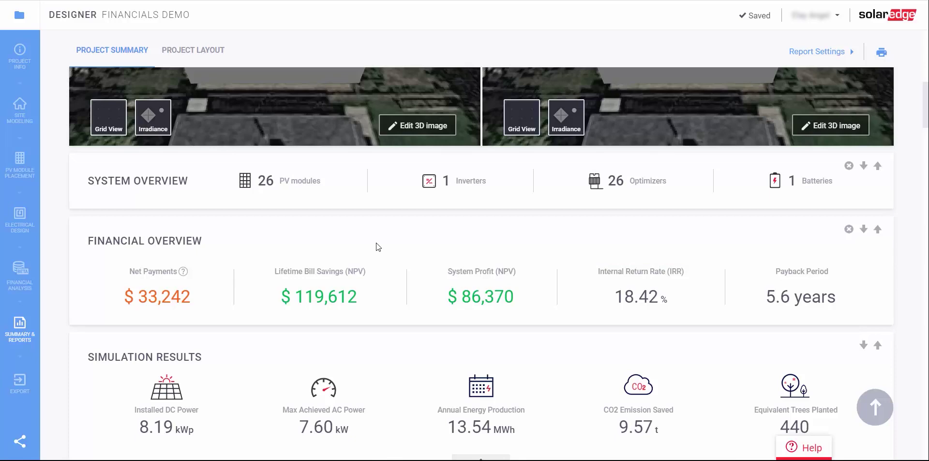
Scroll through bill savings to the detailed financial analysis: $41,200 price, 206.16% ROI, cash-flow chart.
scroll(292, 213, "down", 10)
scroll(298, 215, "down", 10)
scroll(299, 213, "down", 10)
scroll(299, 217, "down", 3)
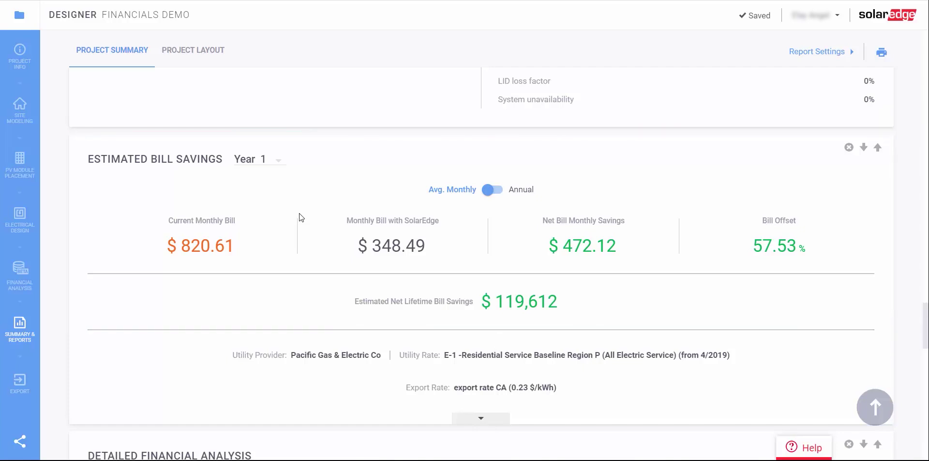
scroll(299, 214, "down", 7)
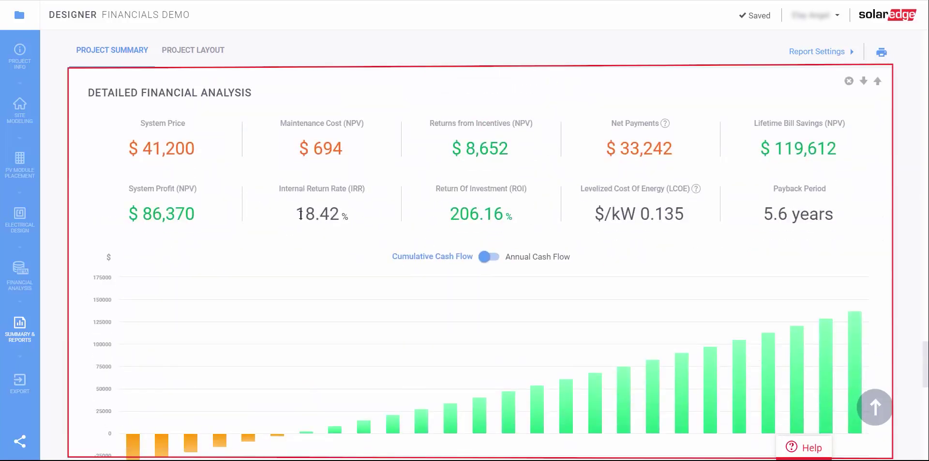